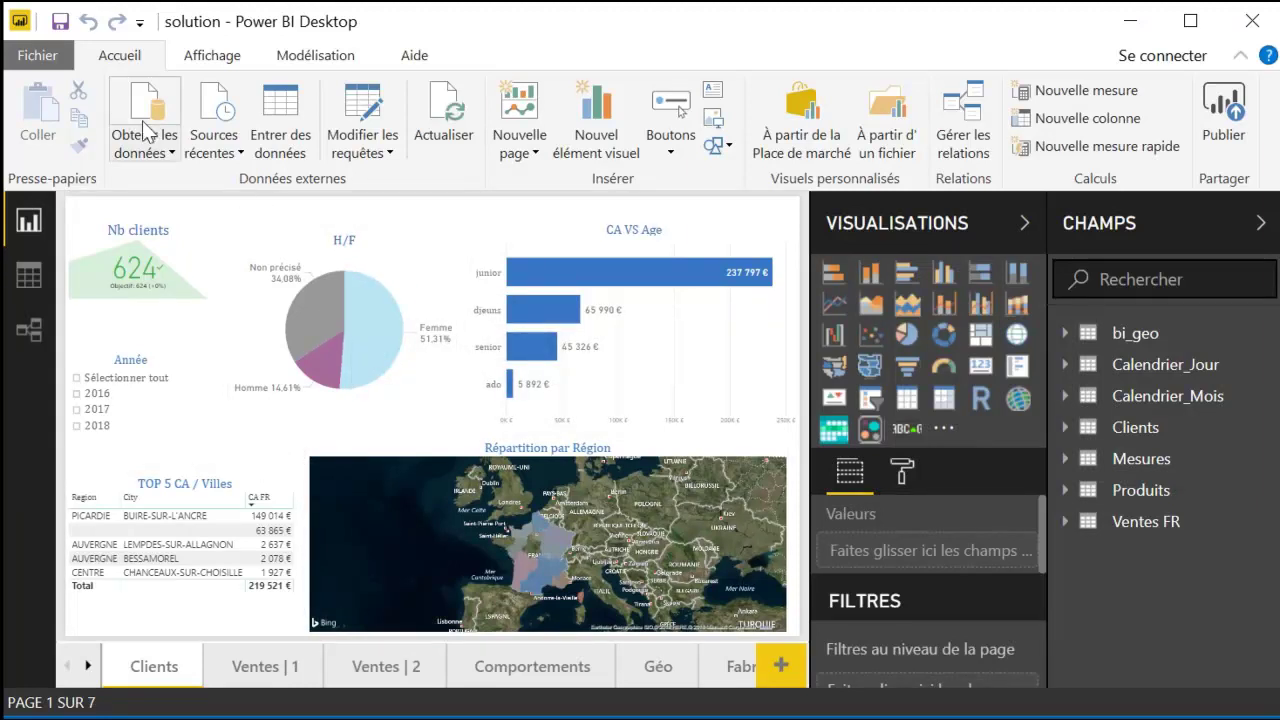
Step: Open the Power Query Editor from the Accueil tab with Modifier les requêtes
click(364, 112)
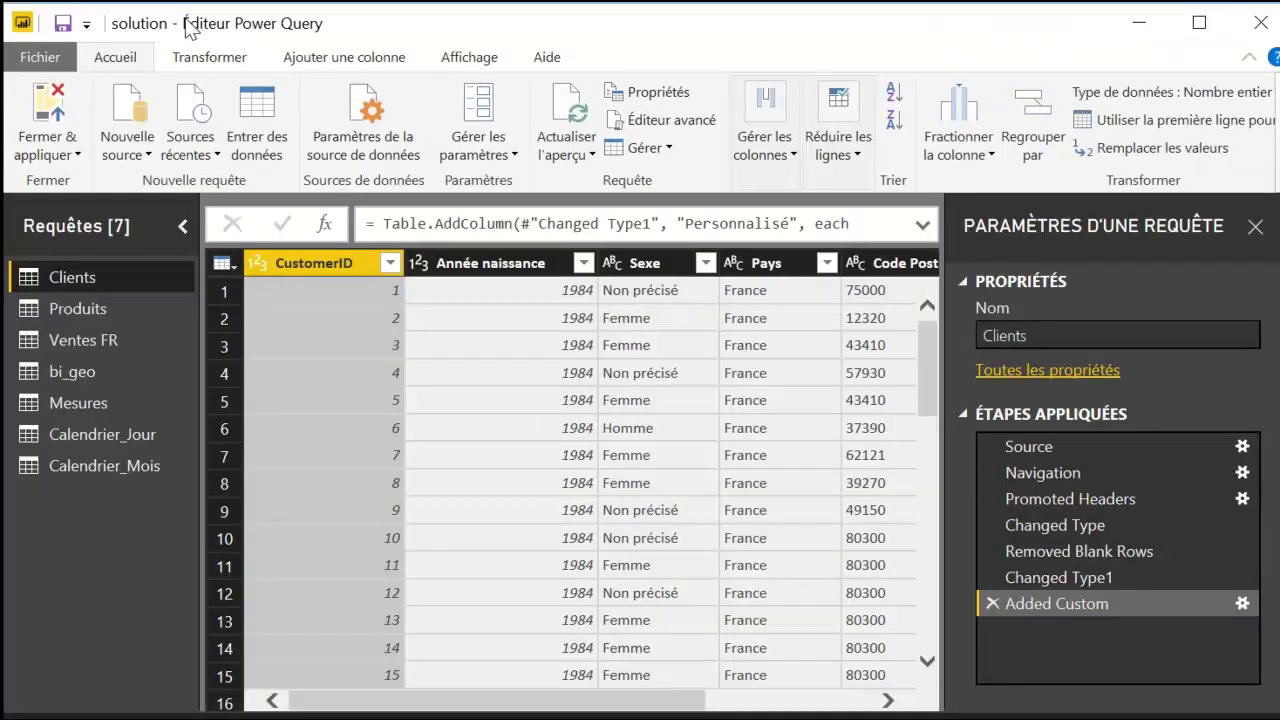
Step: Restore and reposition the Power Query Editor window once the Clients query loads
mouse_move(190, 27)
mouse_down()
mouse_move(268, 33)
mouse_move(178, 14)
mouse_up()
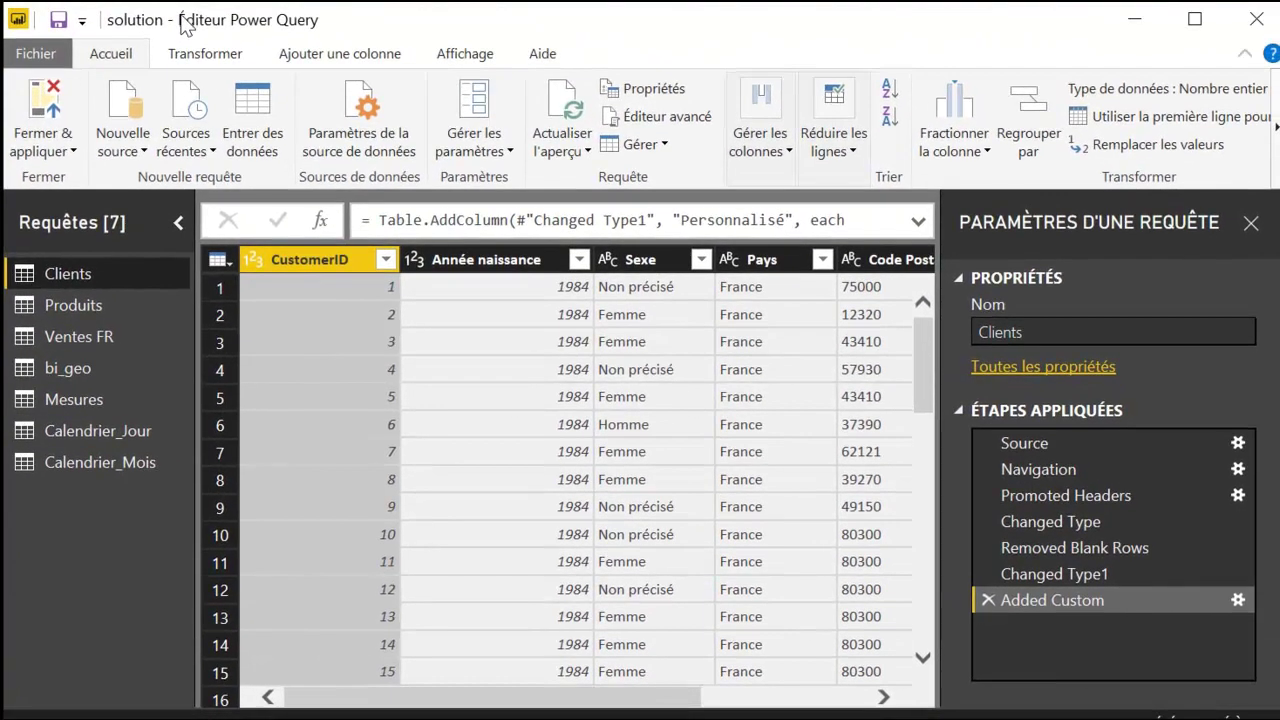
mouse_move(520, 12)
mouse_down()
mouse_move(491, 117)
mouse_move(492, 17)
mouse_up()
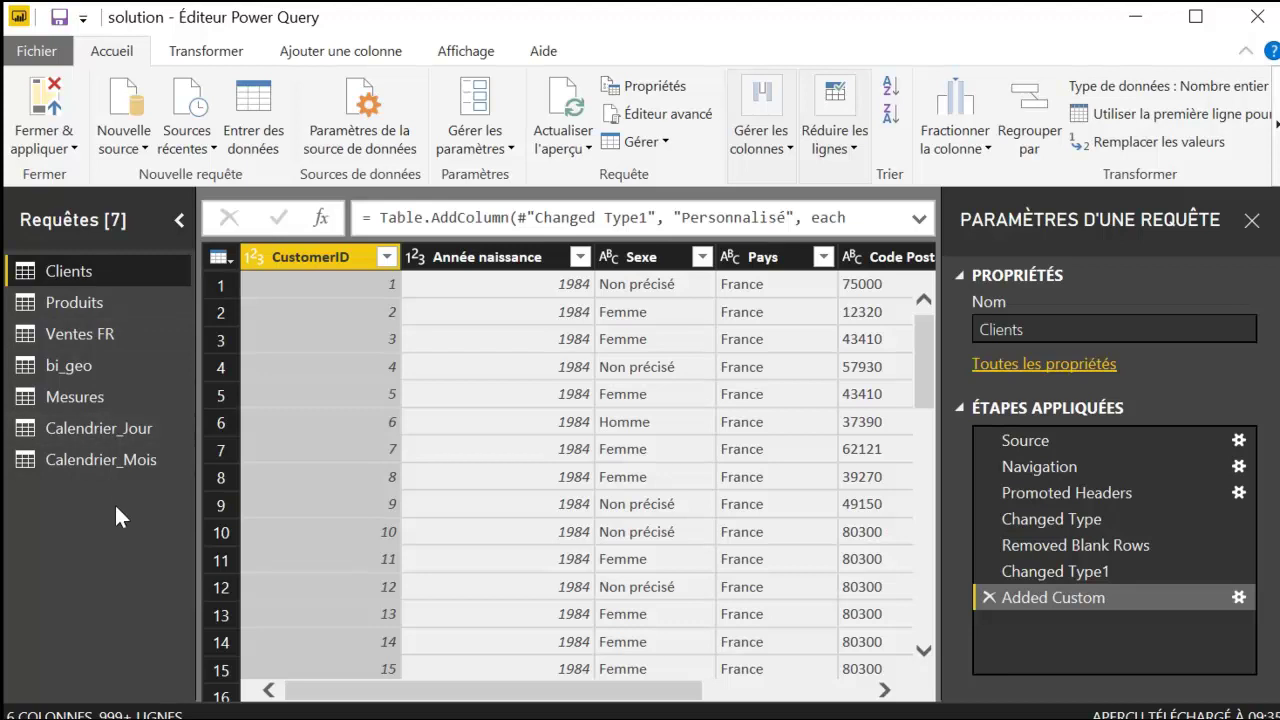
Step: Refresh the outdated Produits and Ventes FR previews, ending with Ventes FR selected
click(145, 301)
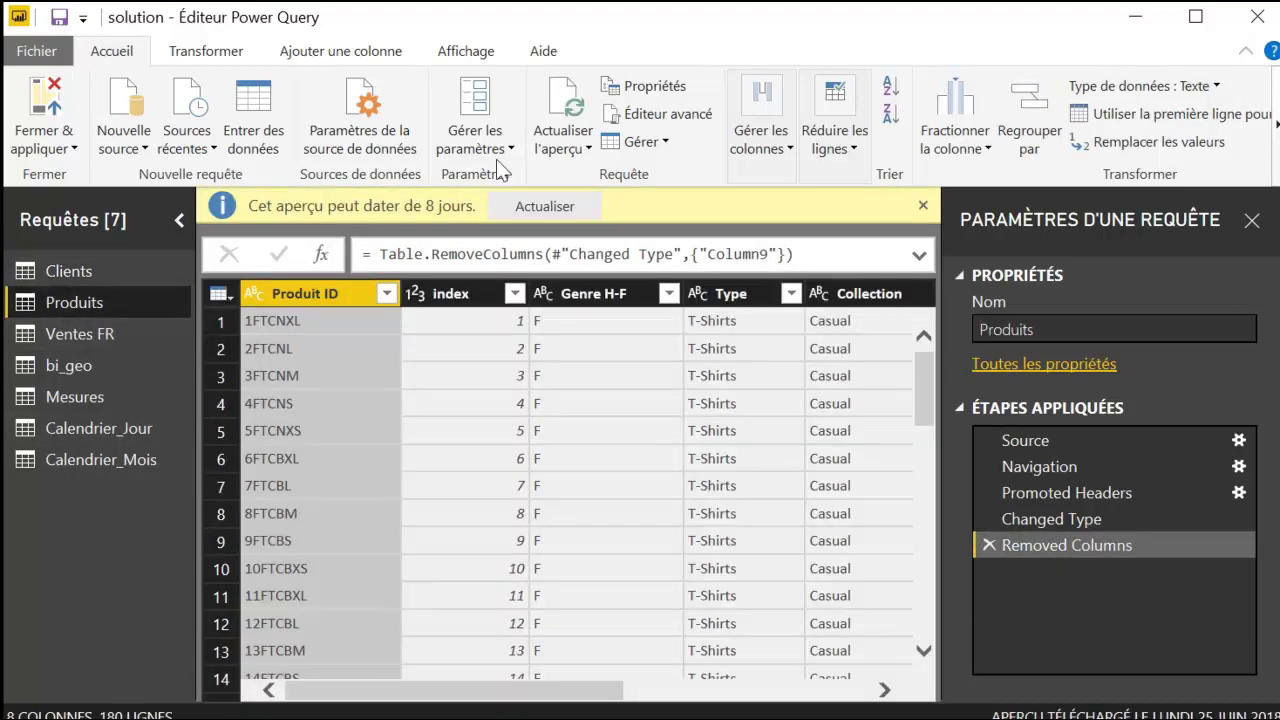
click(531, 209)
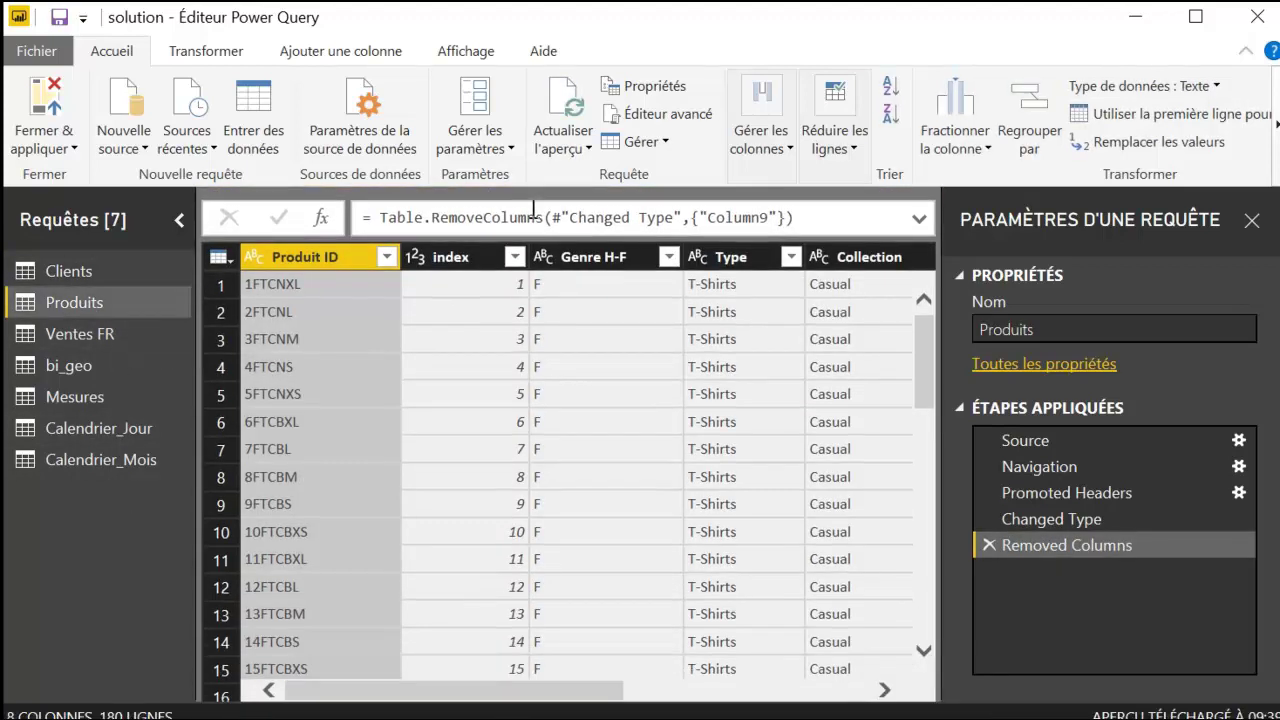
click(112, 333)
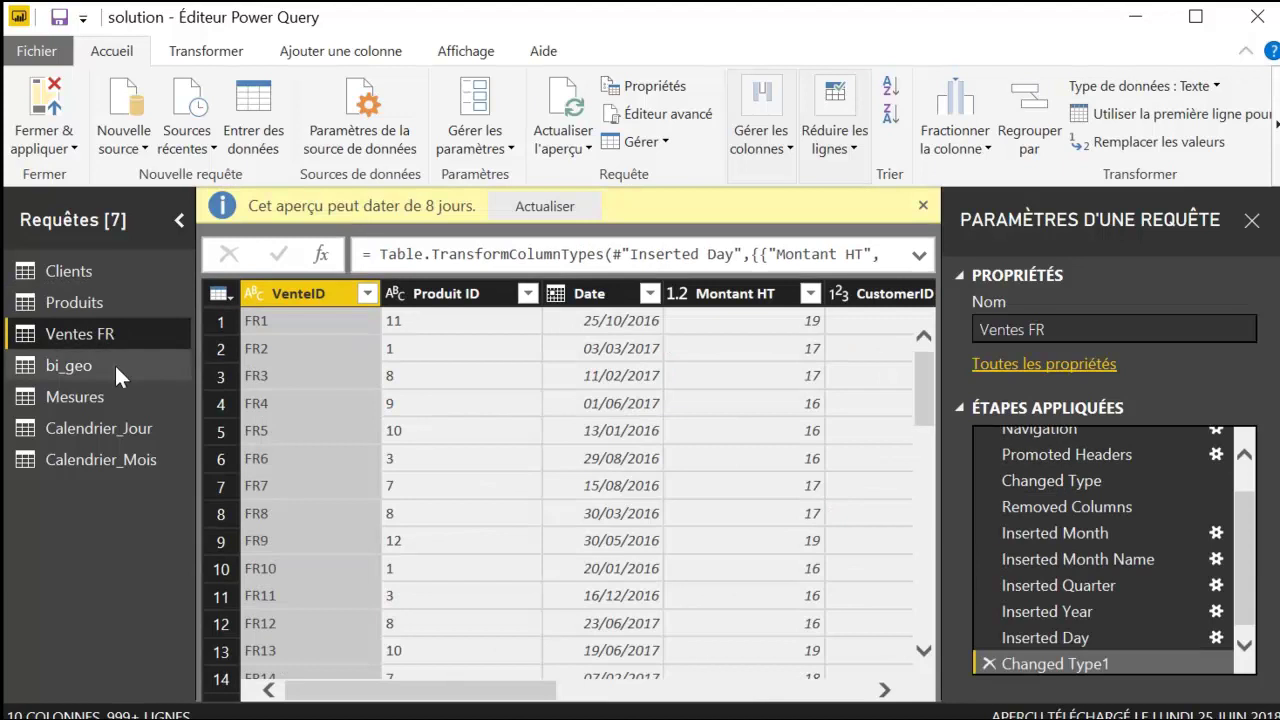
click(543, 207)
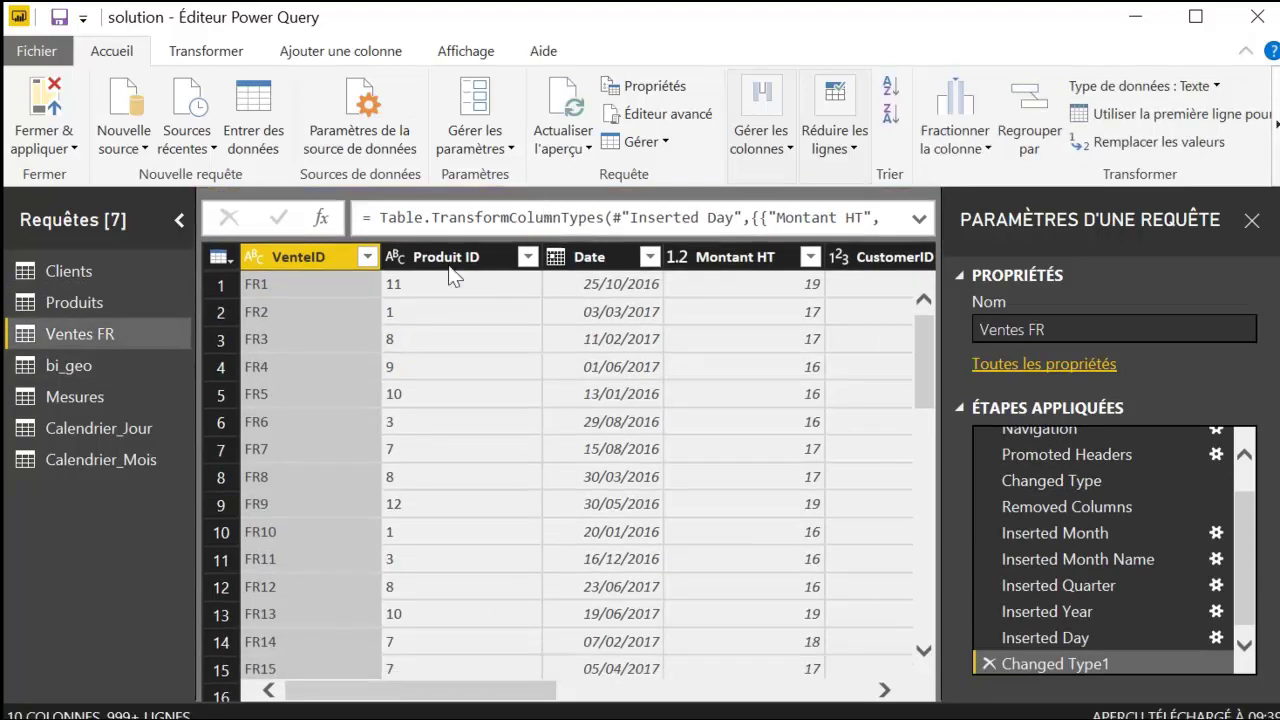
drag(402, 688, 393, 674)
click(129, 330)
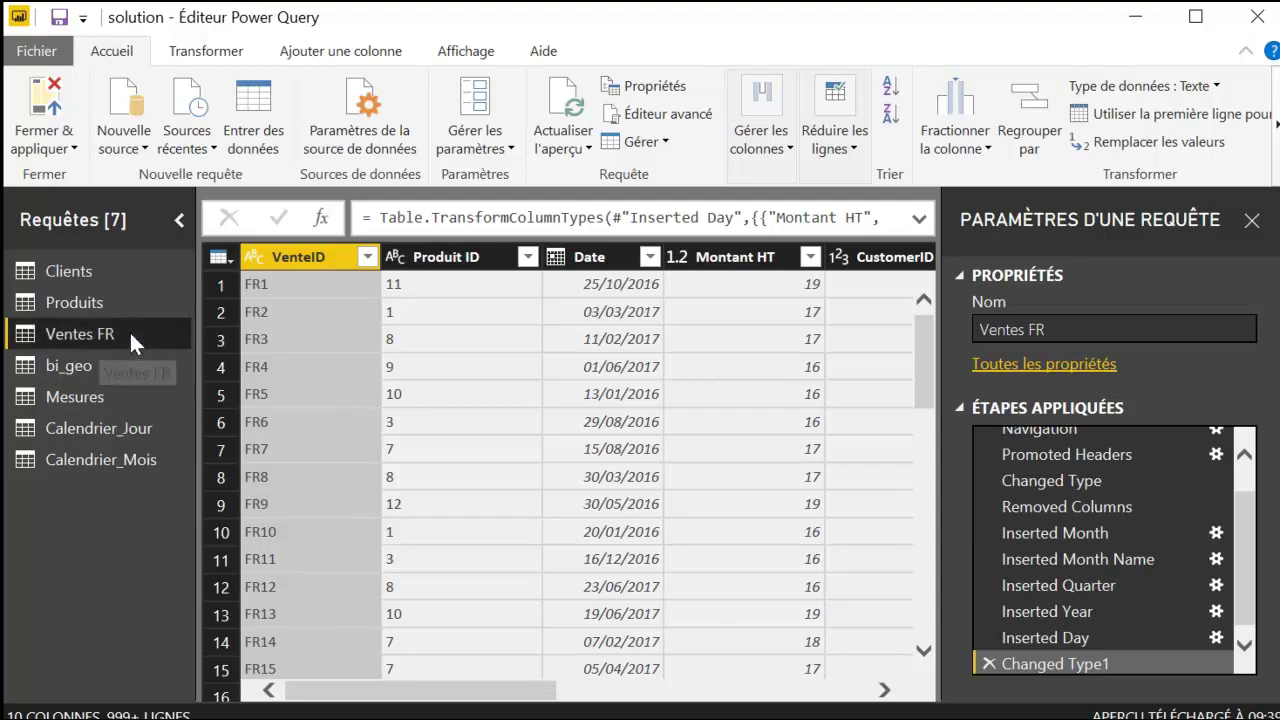
Step: Select the Ventes FR query name in Query Settings and scroll the applied steps list
click(1078, 330)
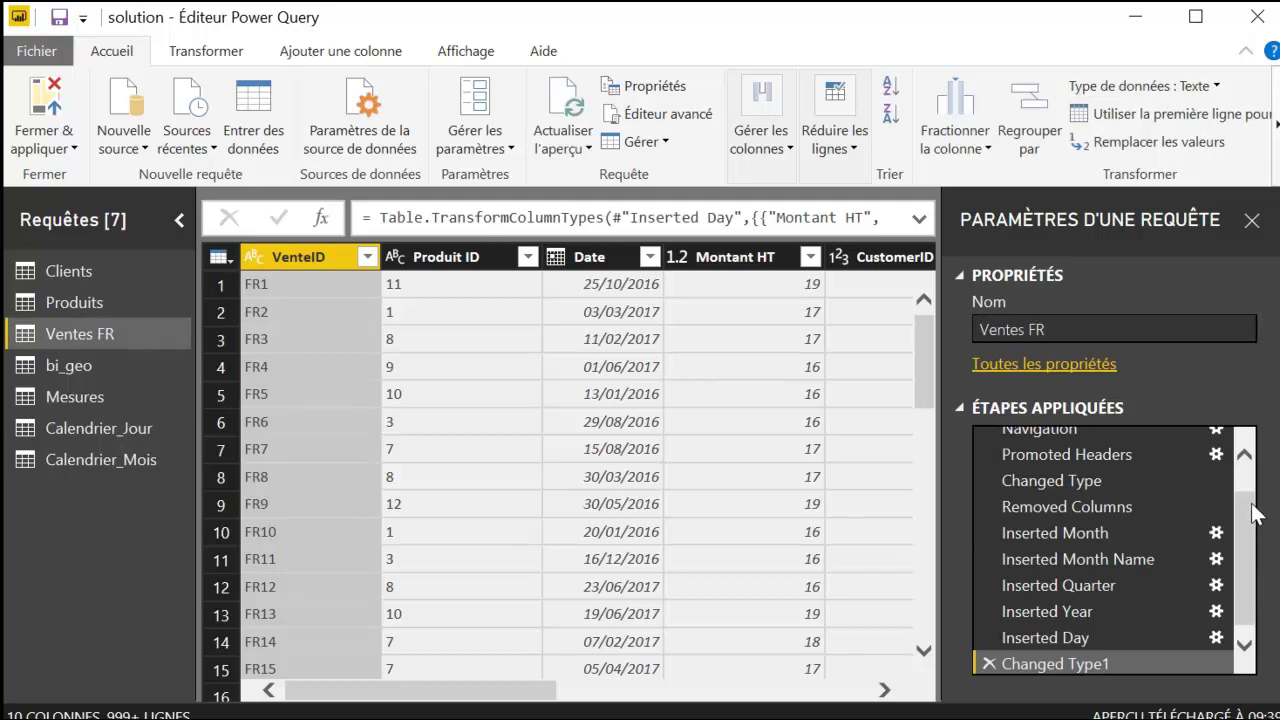
click(1244, 458)
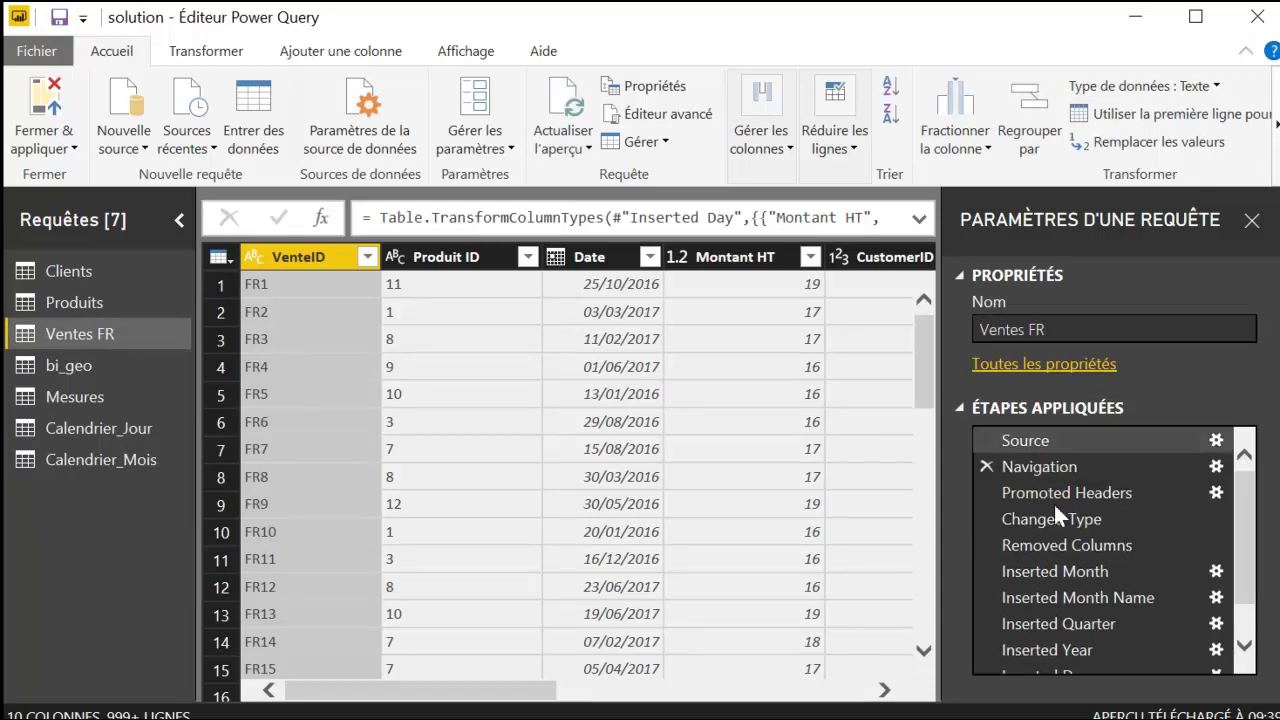
scroll(1100, 540, down, 1)
scroll(1090, 530, up, 1)
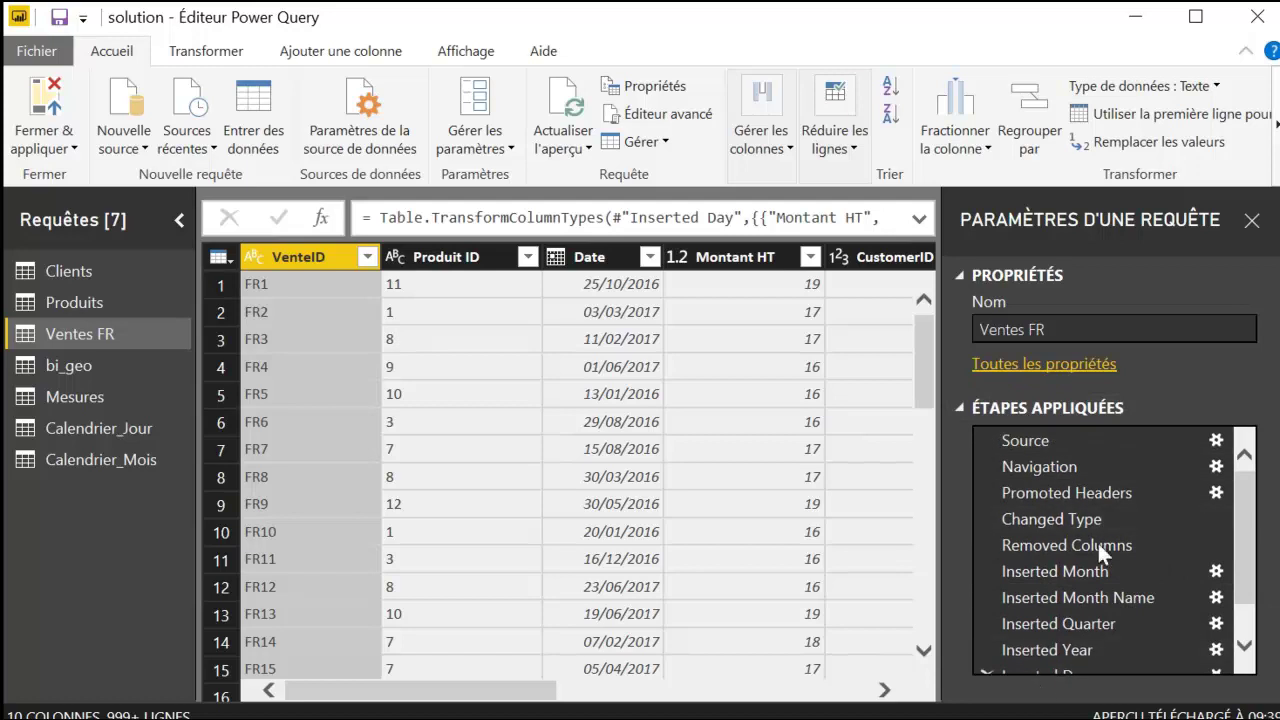
scroll(1105, 510, down, 1)
scroll(1113, 481, up, 1)
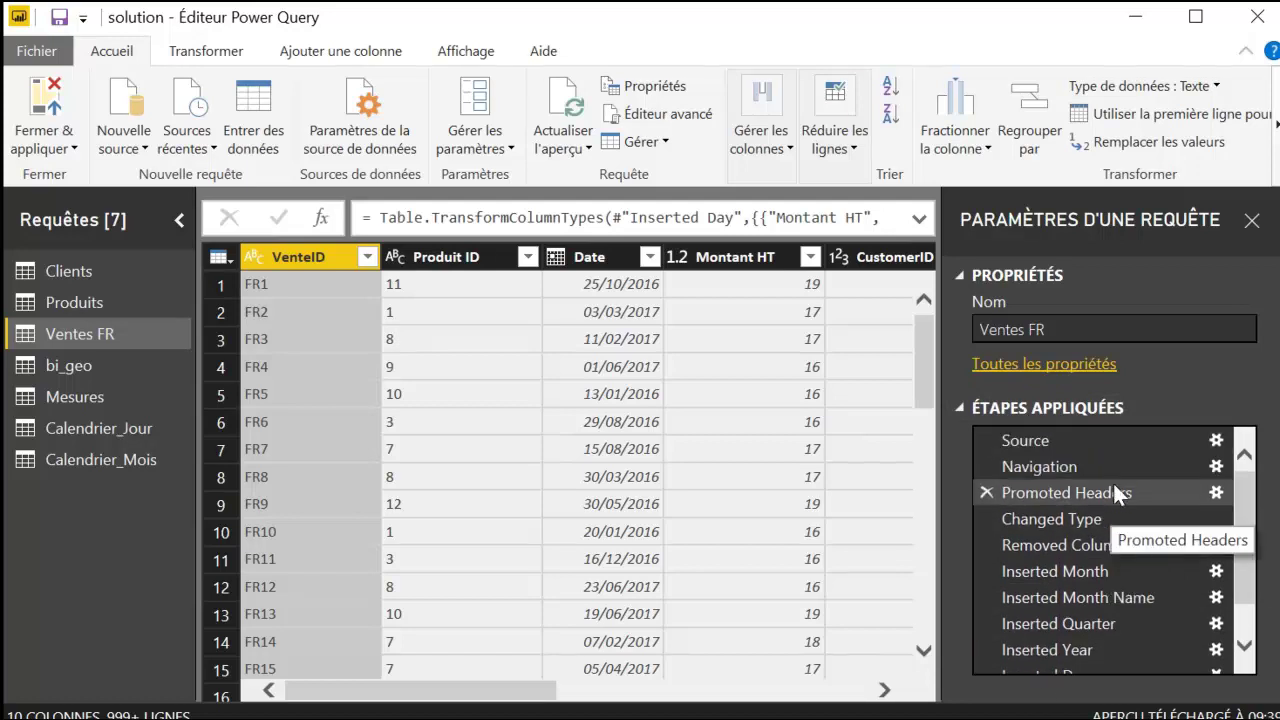
Step: Preview Ventes FR at each applied step from Source through Inserted Month
click(1061, 435)
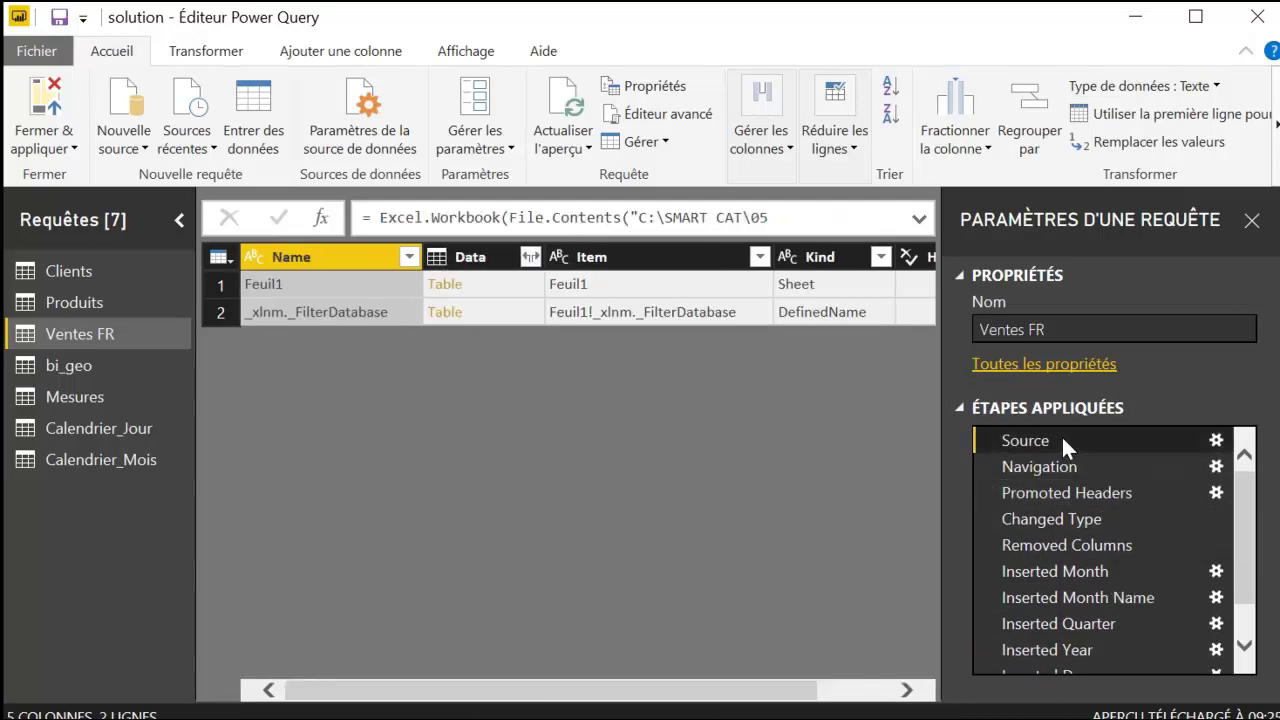
click(1052, 466)
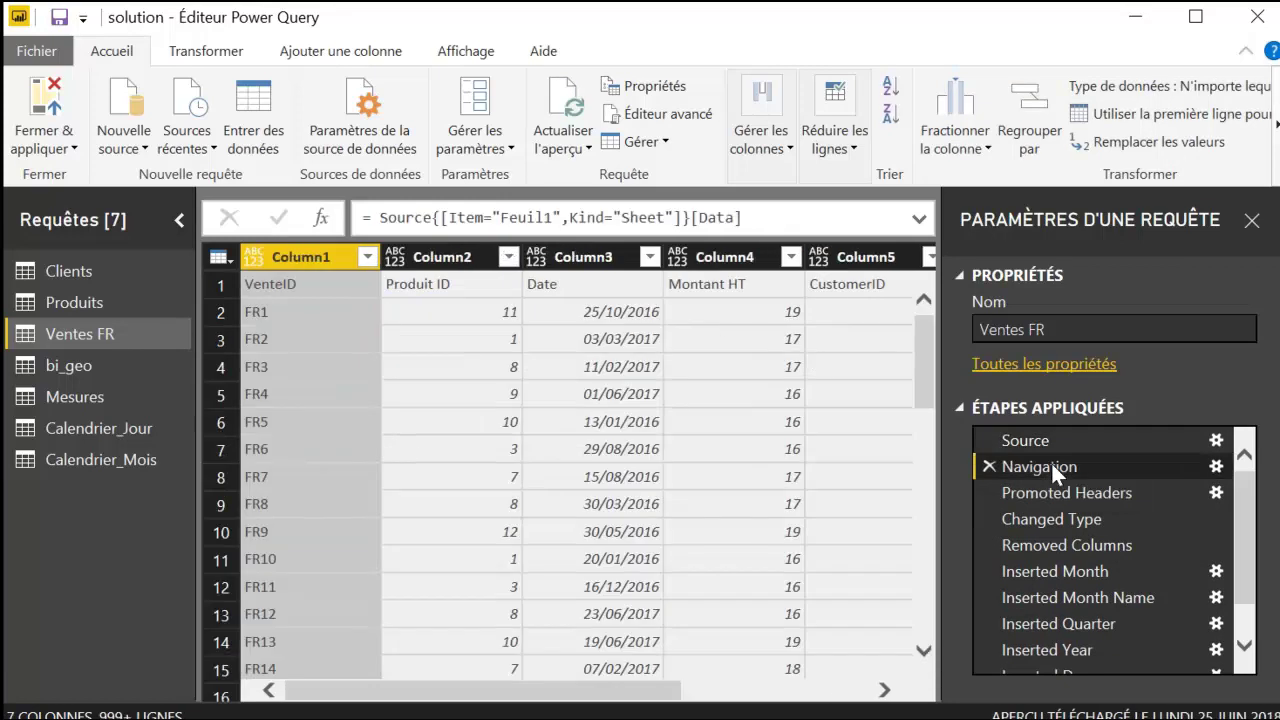
click(1050, 493)
click(1027, 520)
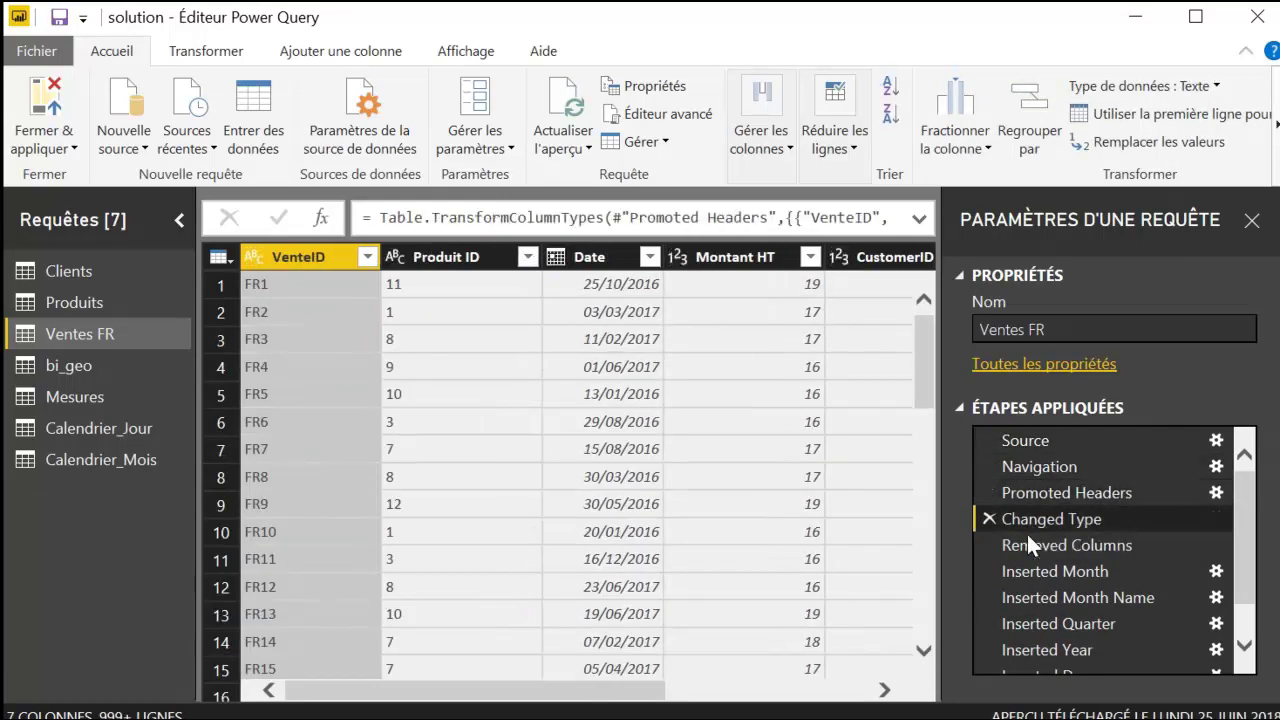
click(1027, 546)
click(1028, 573)
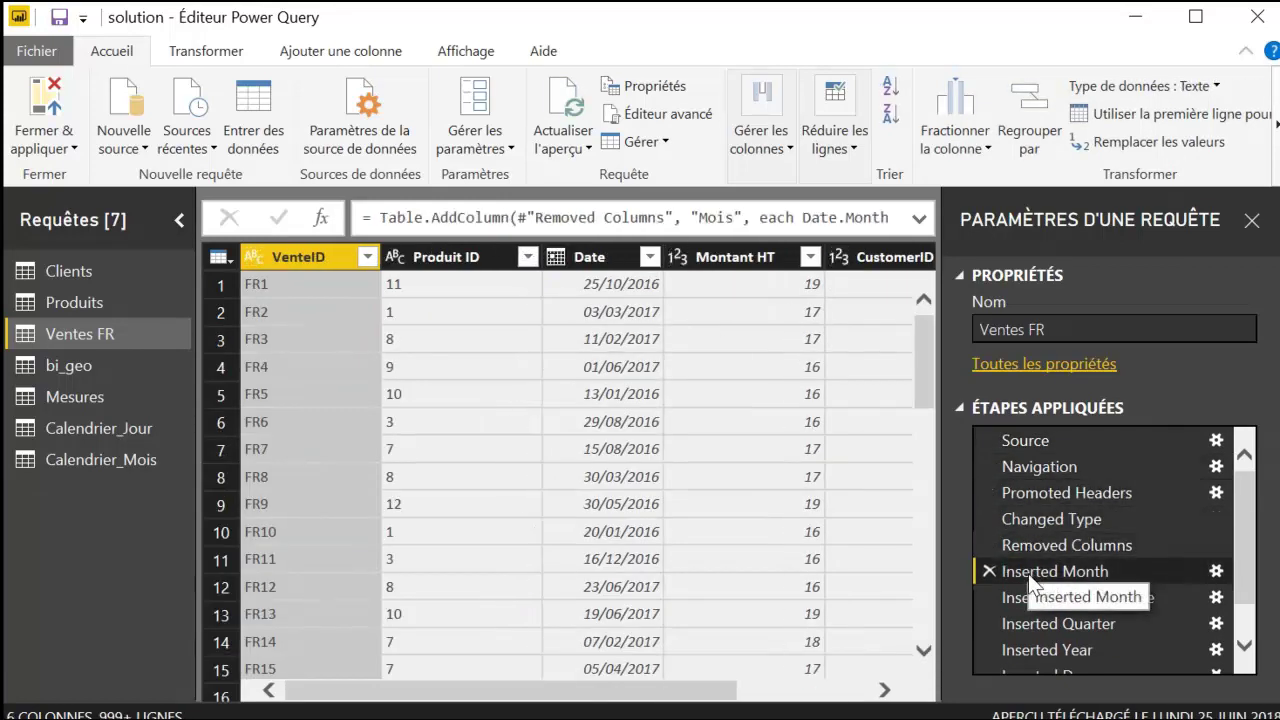
Step: Step through Source to Inserted Month again, scrolling the preview to check the Mois column
click(1037, 438)
click(1036, 468)
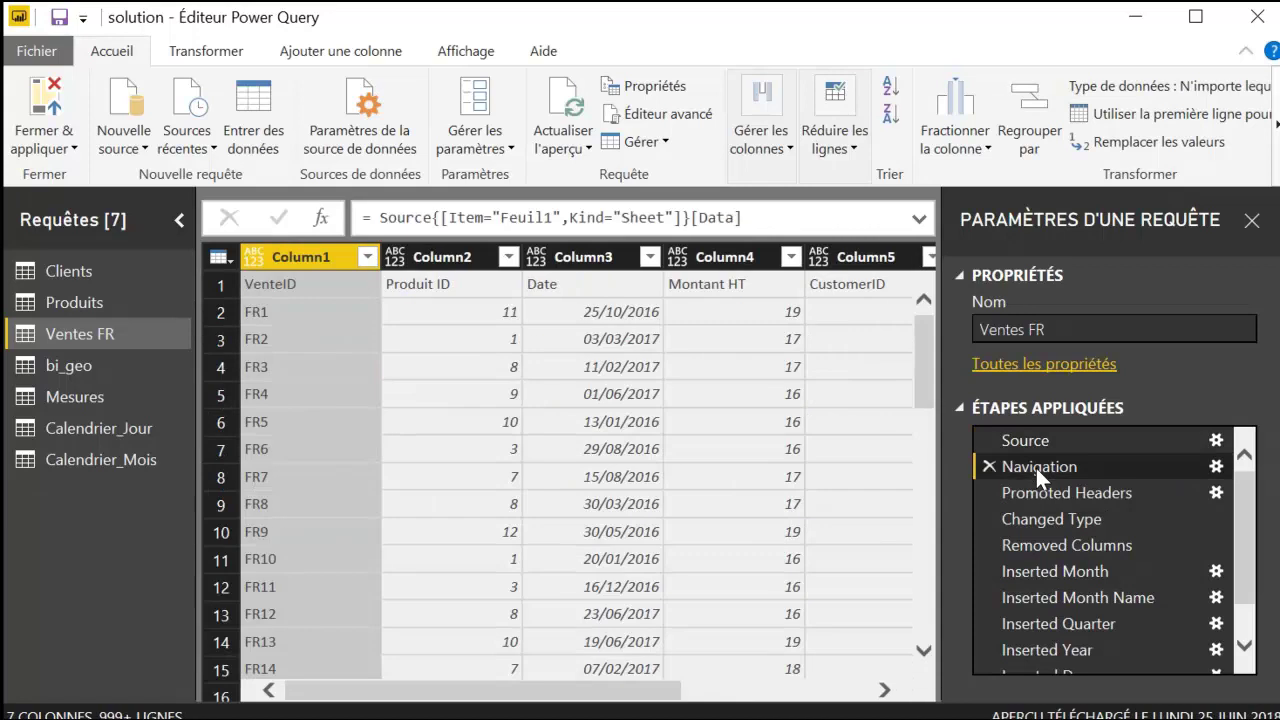
click(1041, 493)
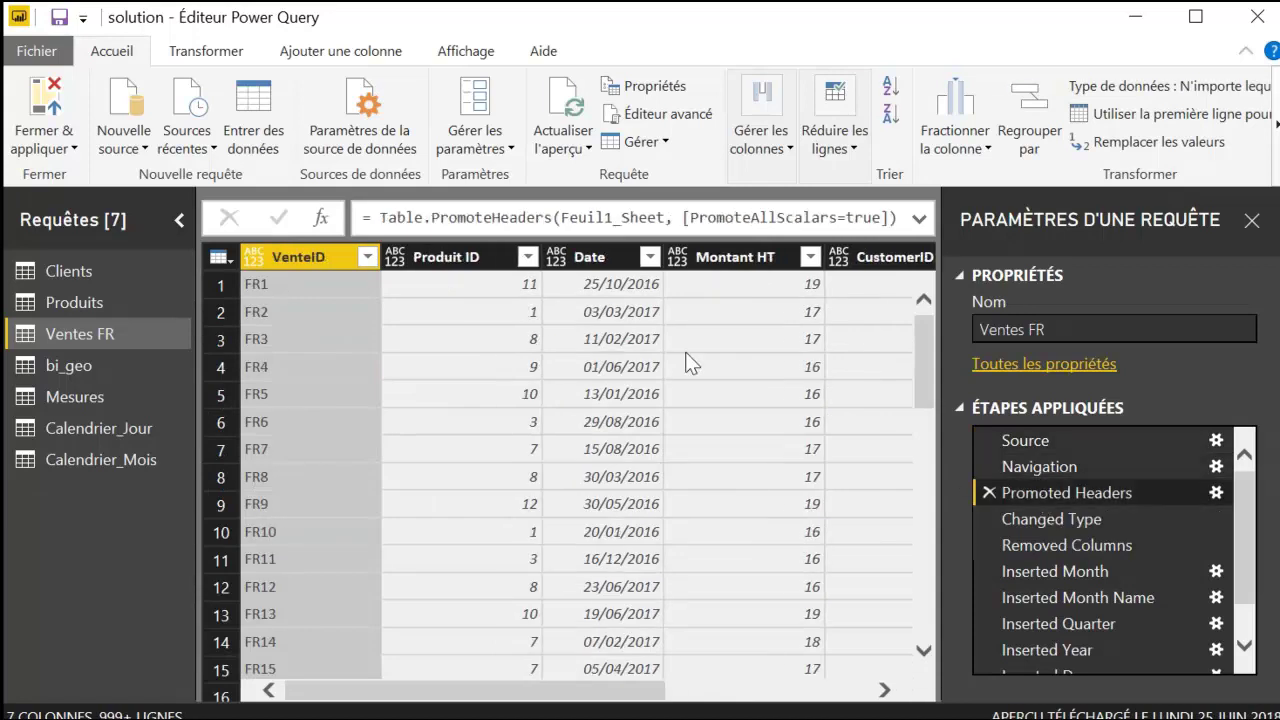
click(1066, 518)
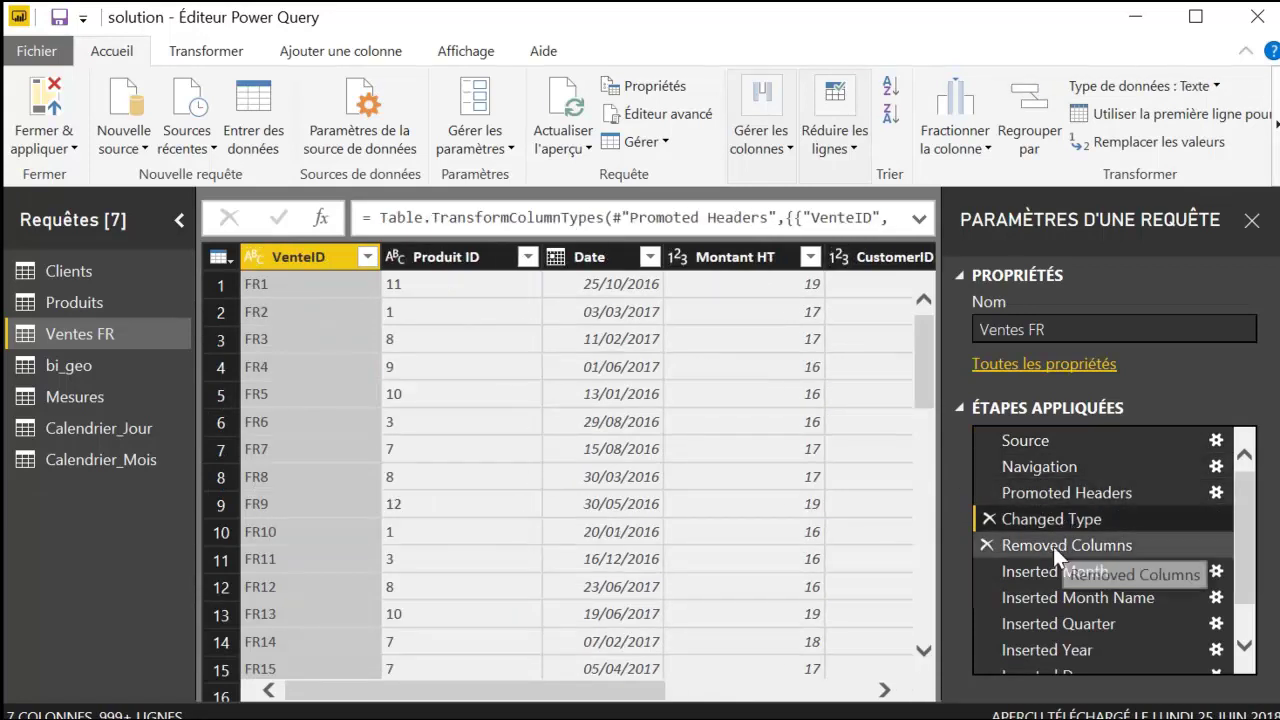
click(1047, 545)
click(1044, 575)
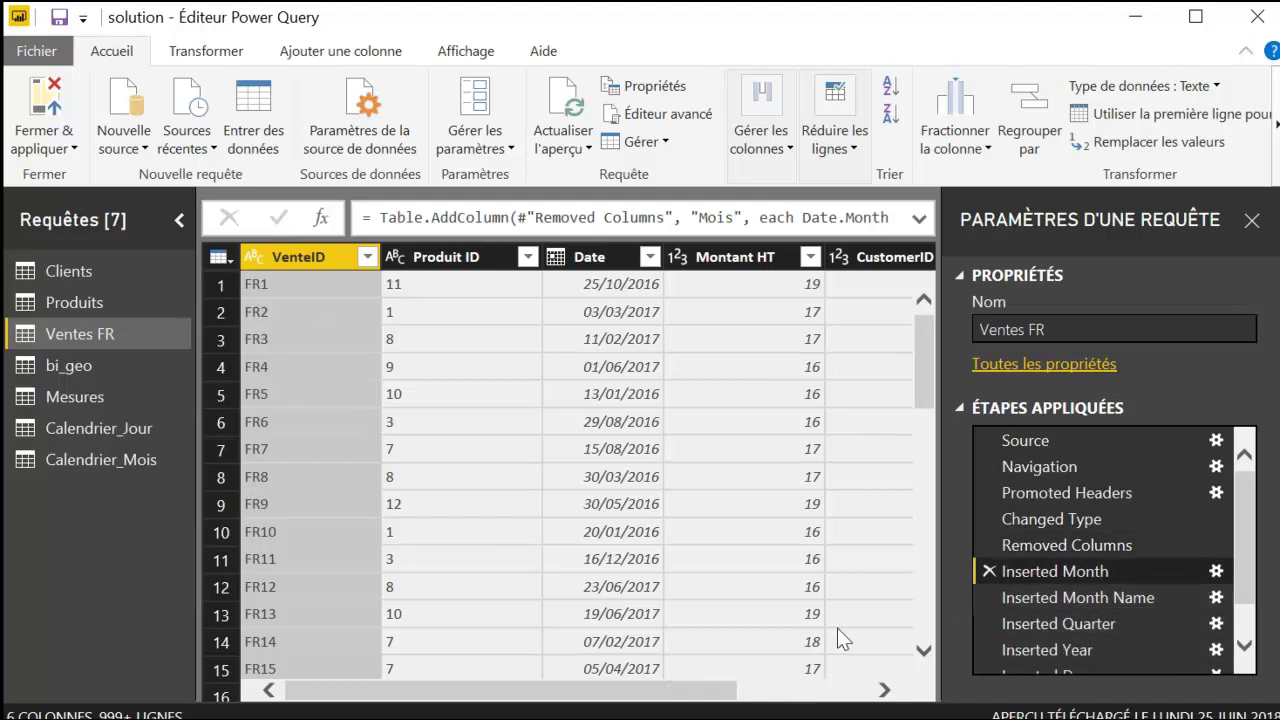
scroll(1088, 610, down, 2)
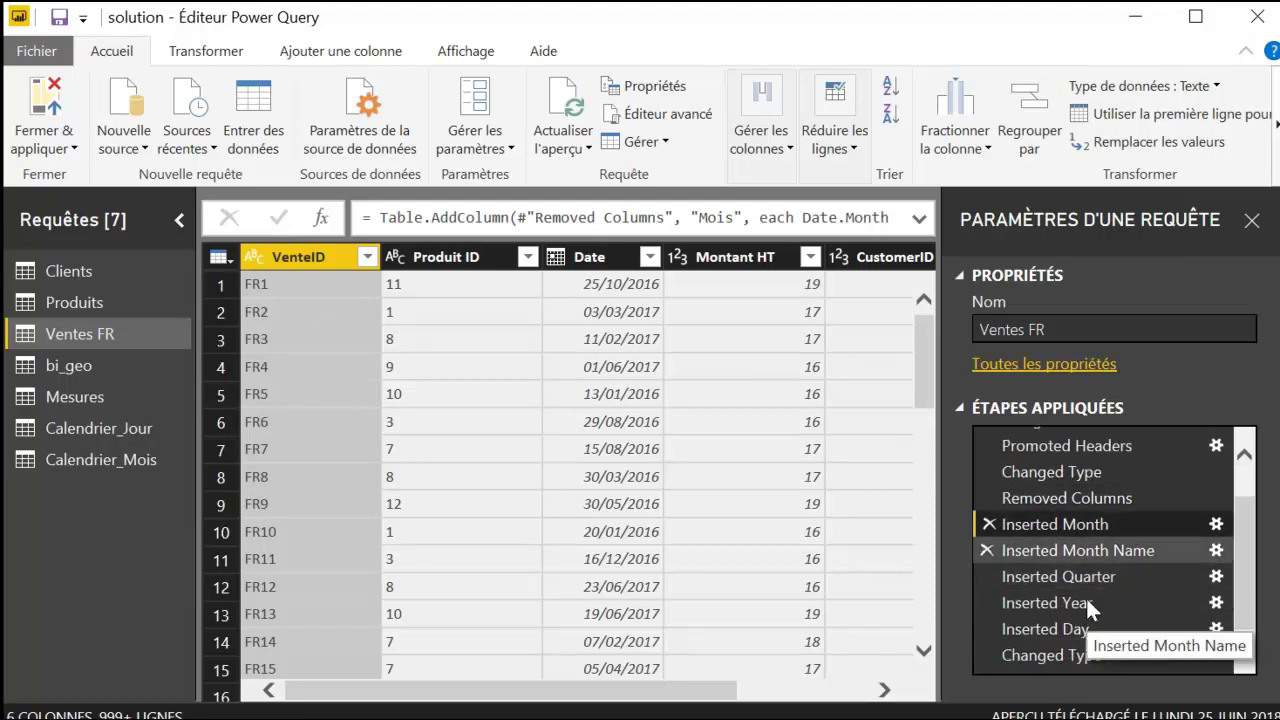
scroll(1060, 540, up, 2)
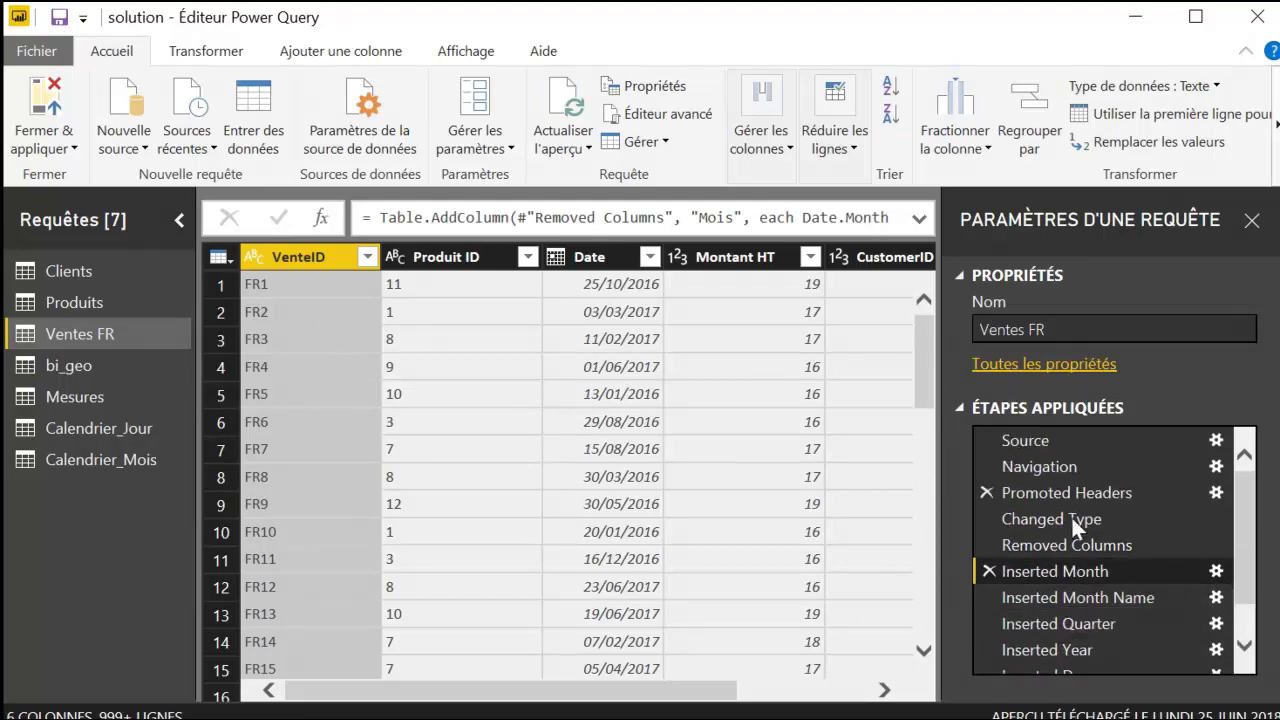
scroll(1056, 589, down, 2)
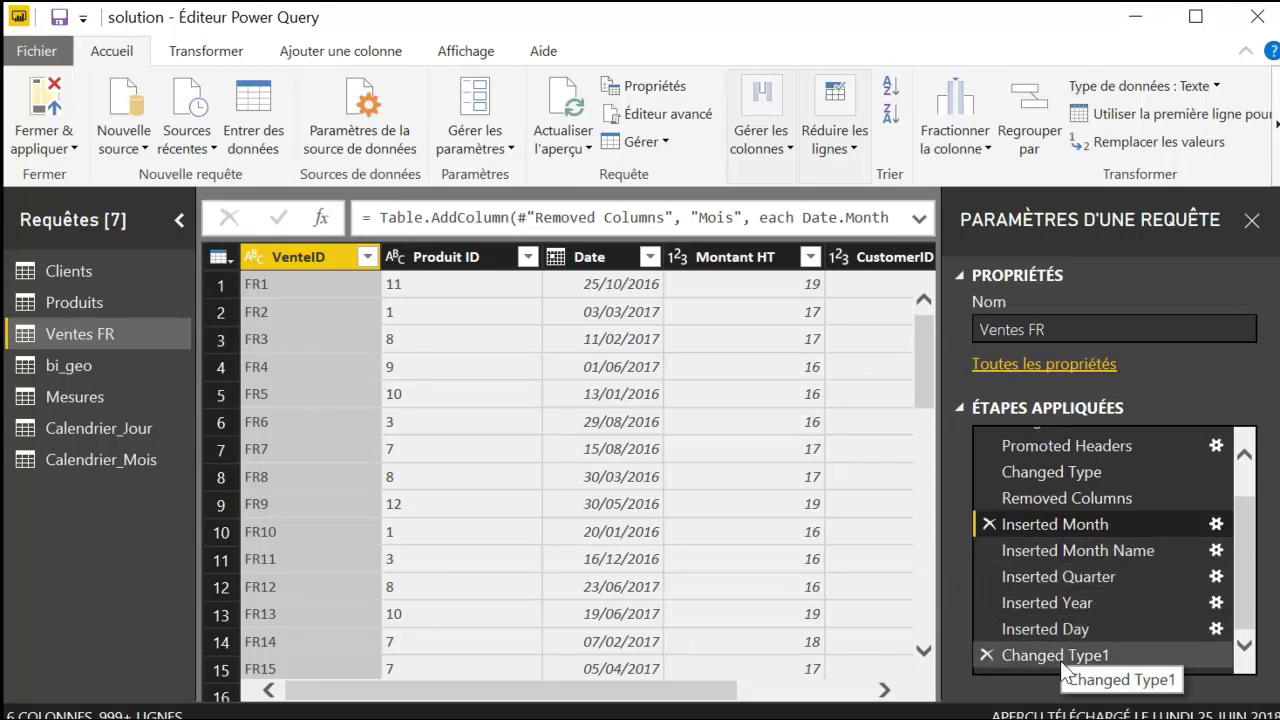
Step: Rename the Ventes FR Inserted Month step to 'Insertion Nom du Mois'
right_click(1030, 523)
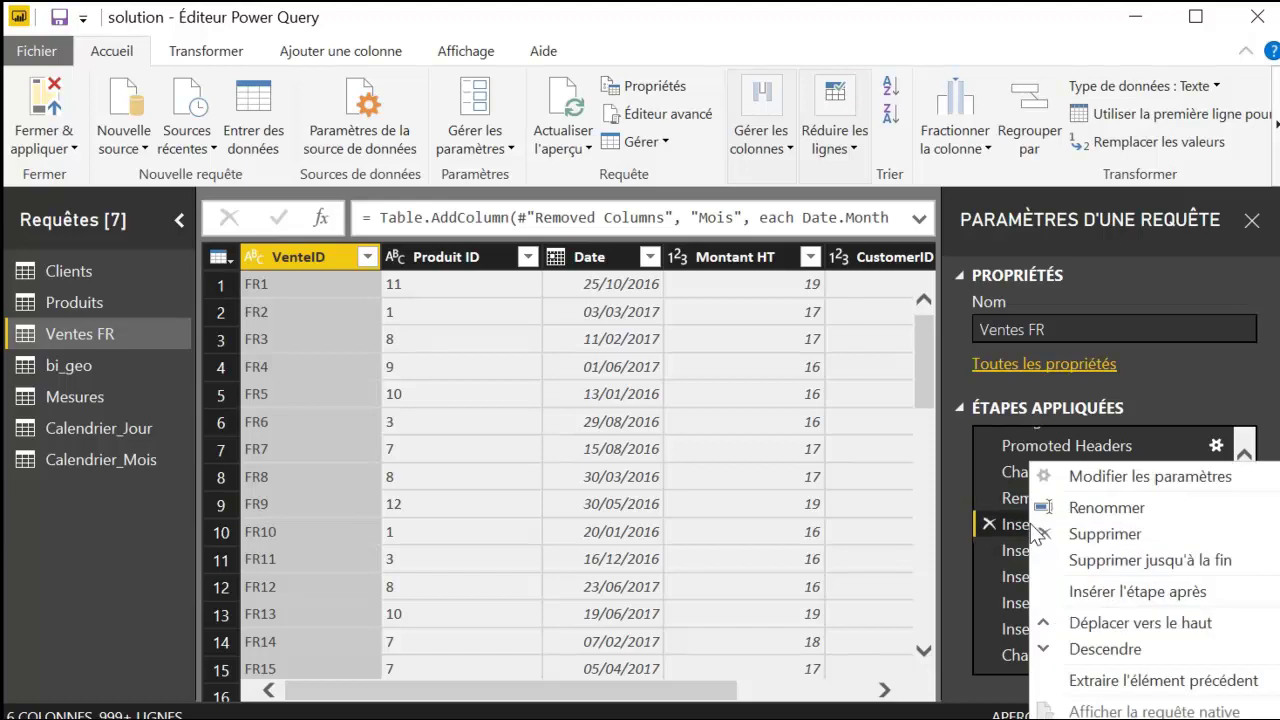
click(1106, 508)
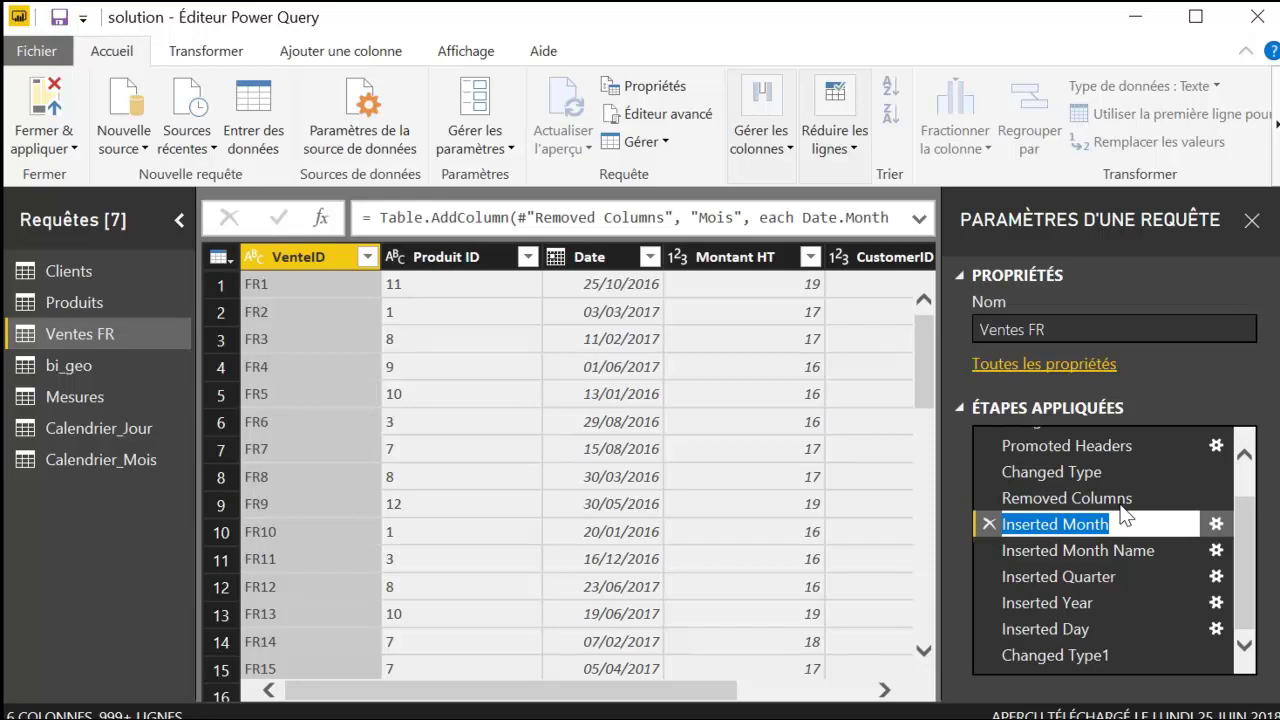
key(BackSpace)
text(Insertion N)
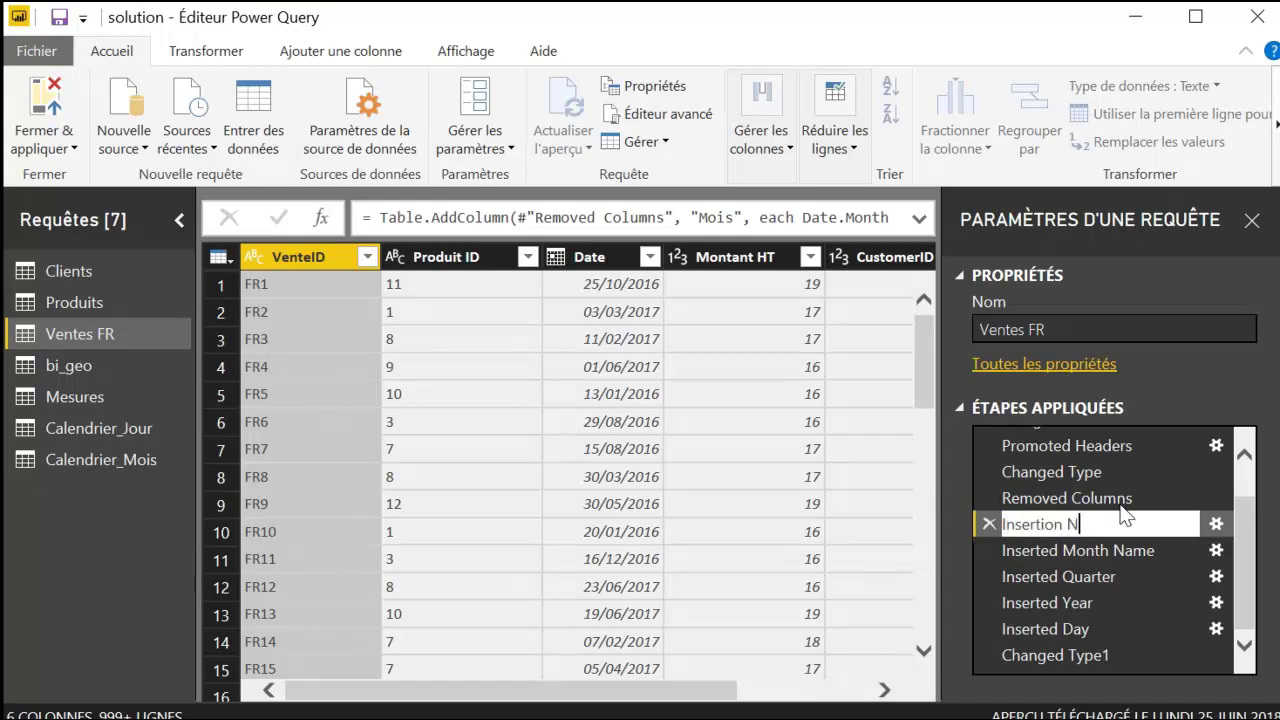
text(om du Mois)
key(Return)
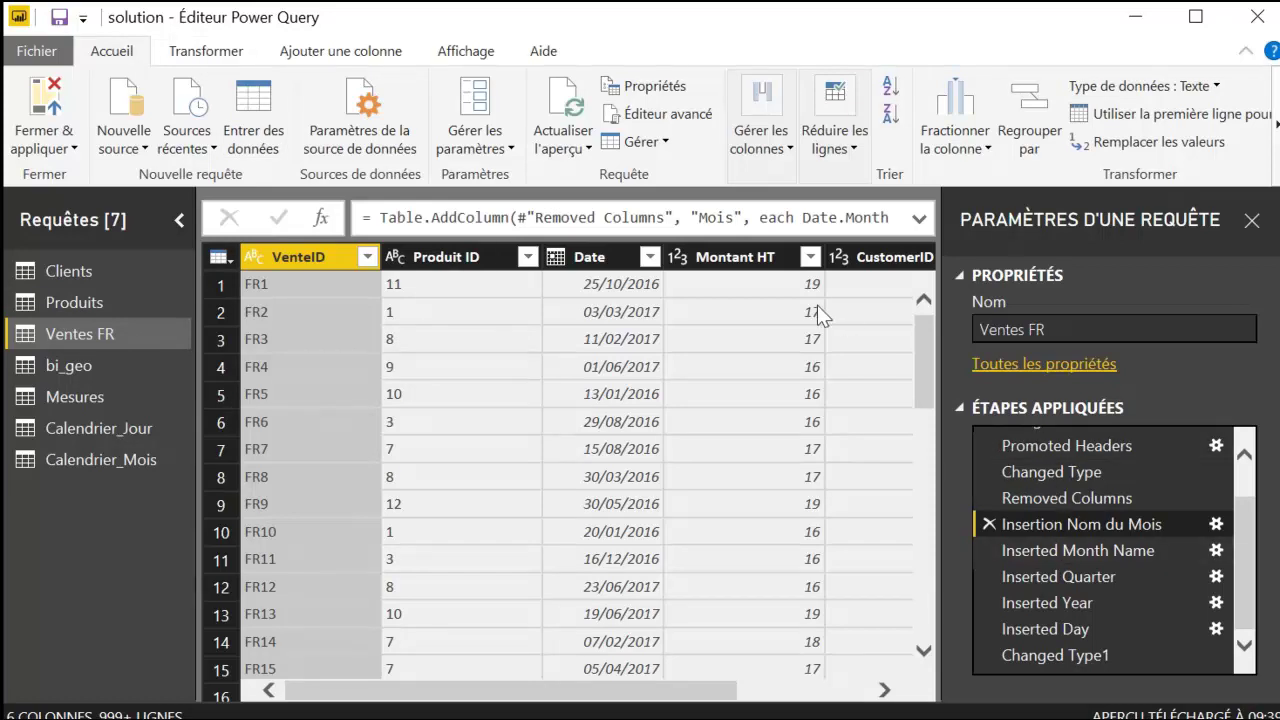
click(212, 56)
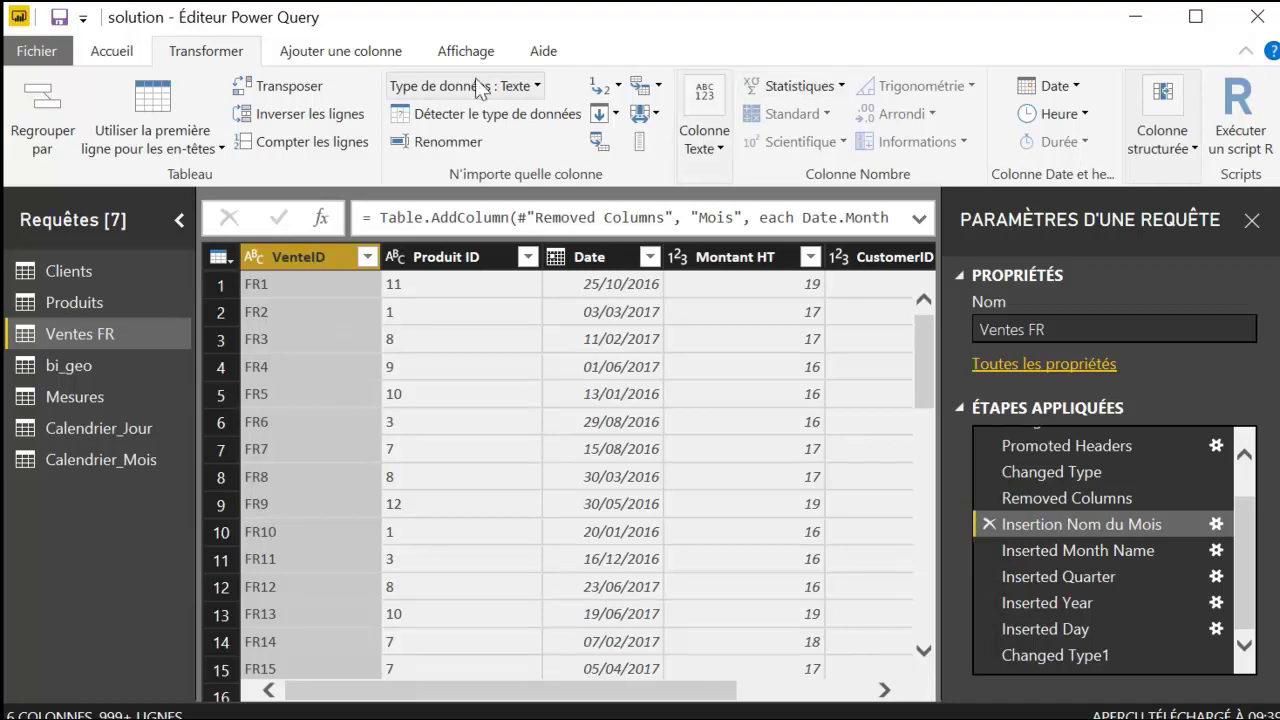
click(716, 148)
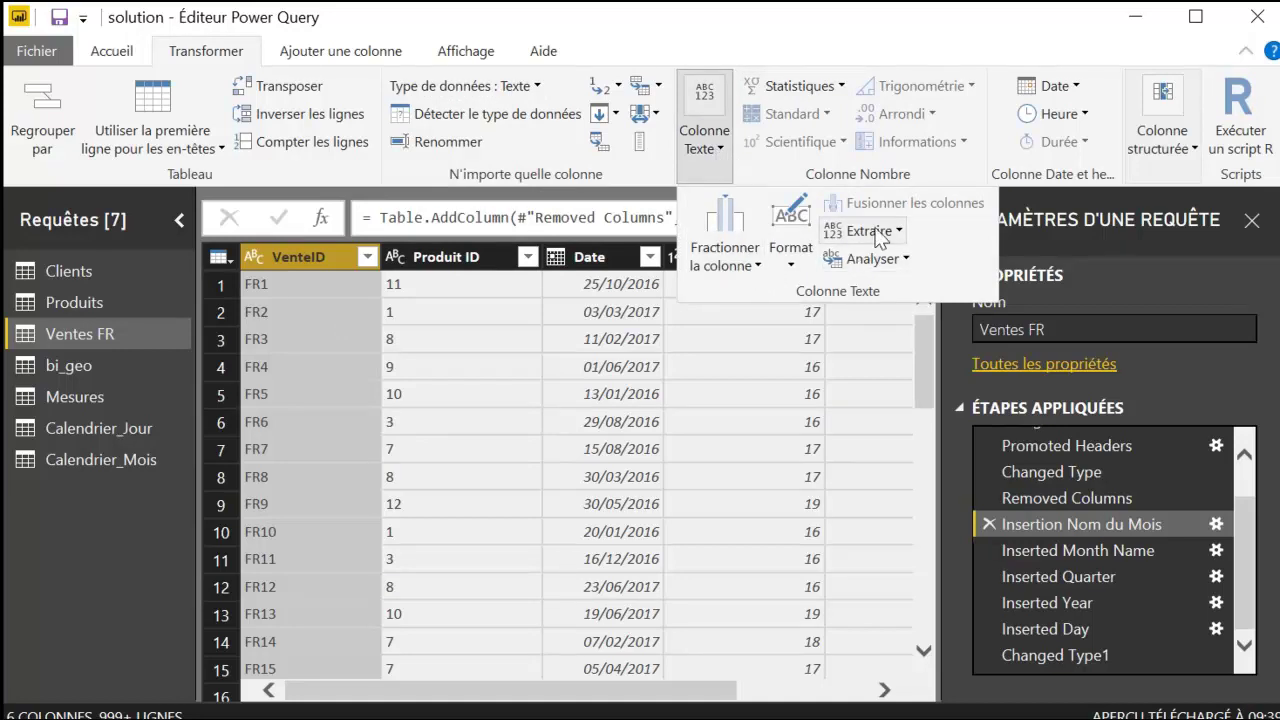
click(1066, 86)
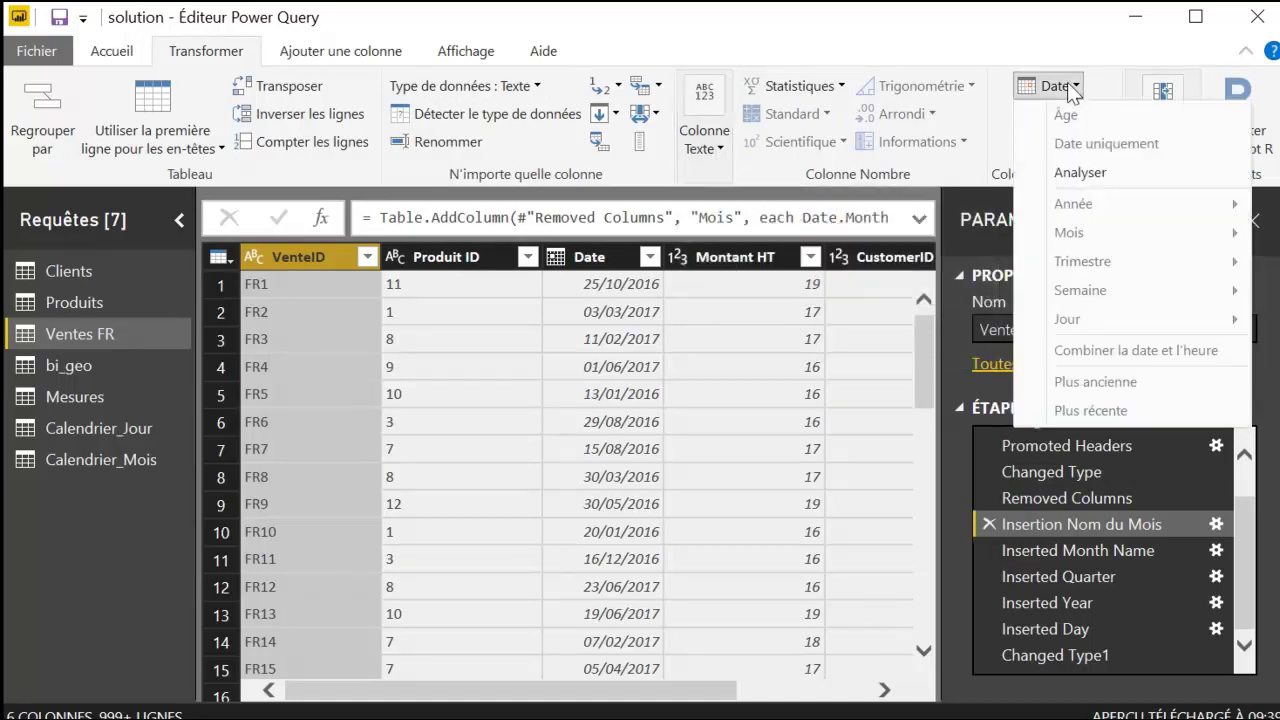
click(1020, 22)
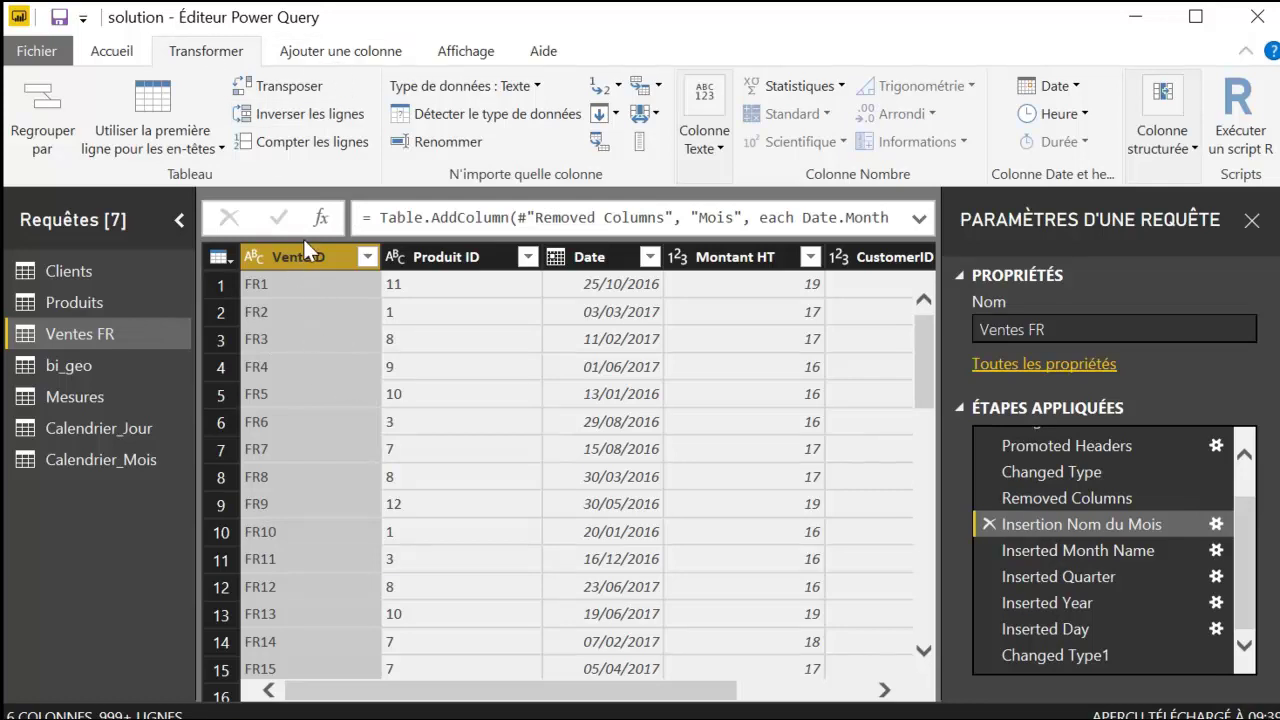
click(330, 54)
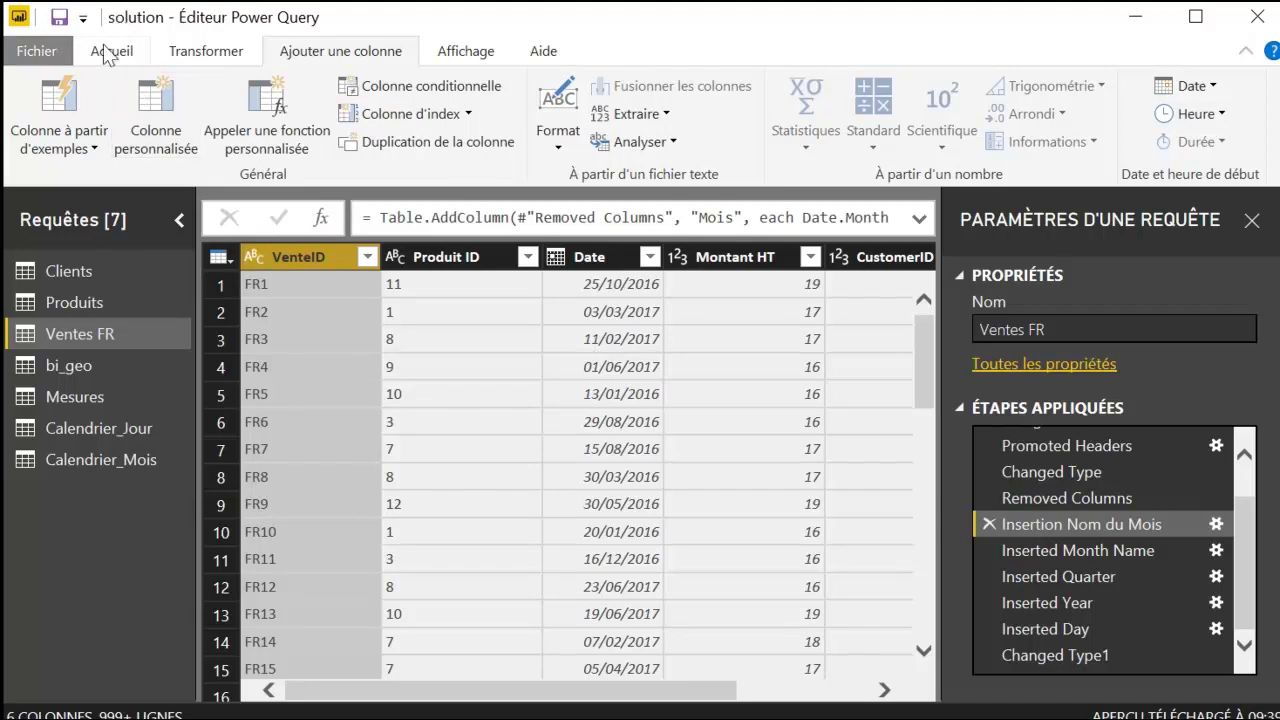
click(121, 58)
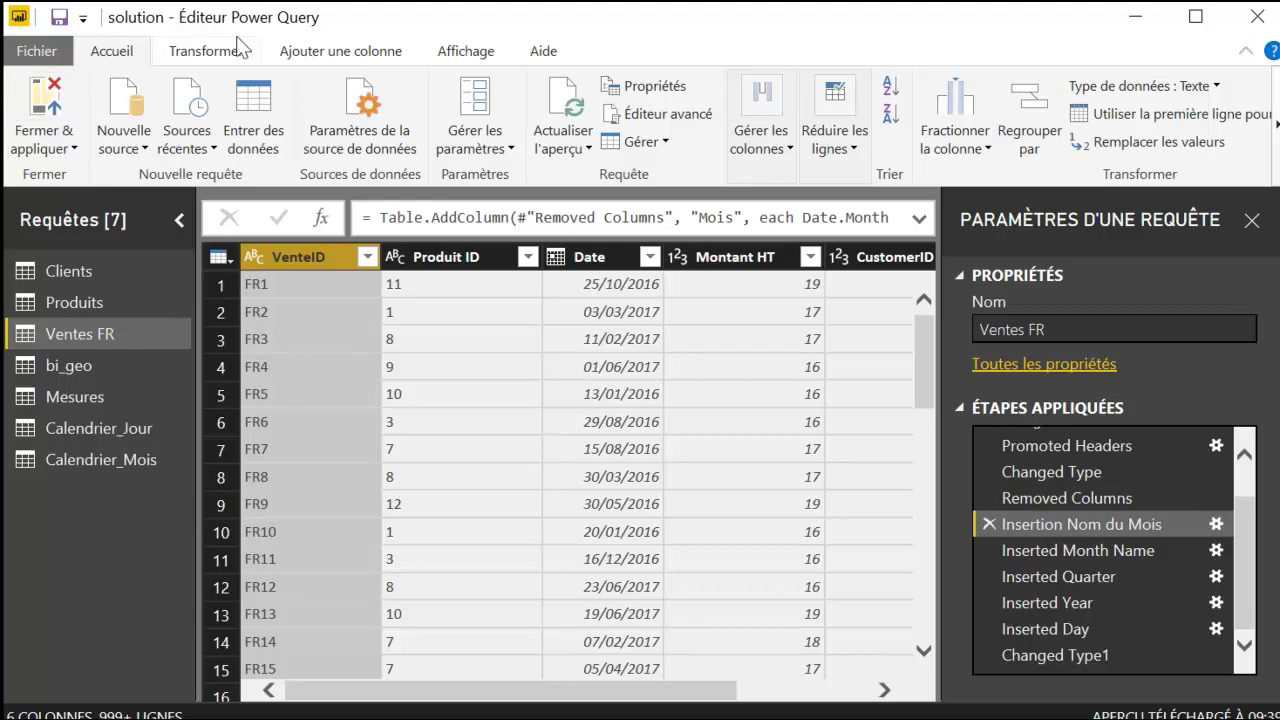
Step: Close the Power Query Editor and apply the query changes via Fermer & appliquer
click(58, 148)
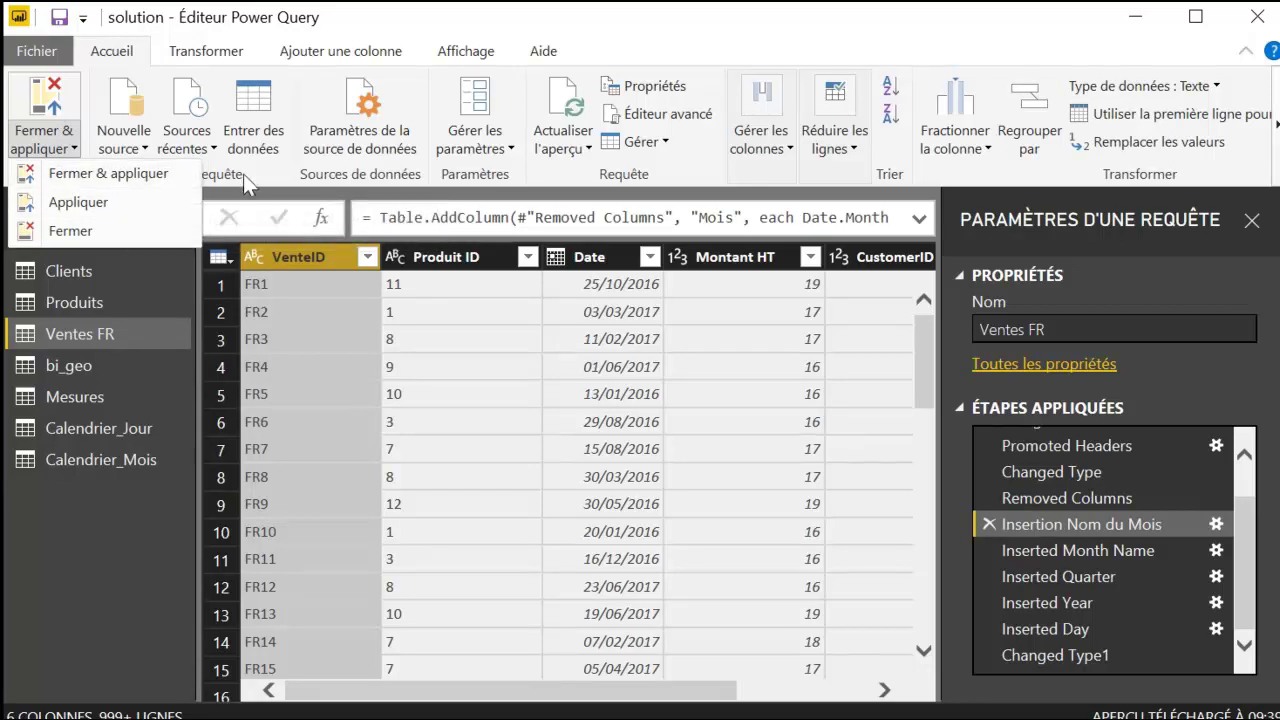
click(106, 174)
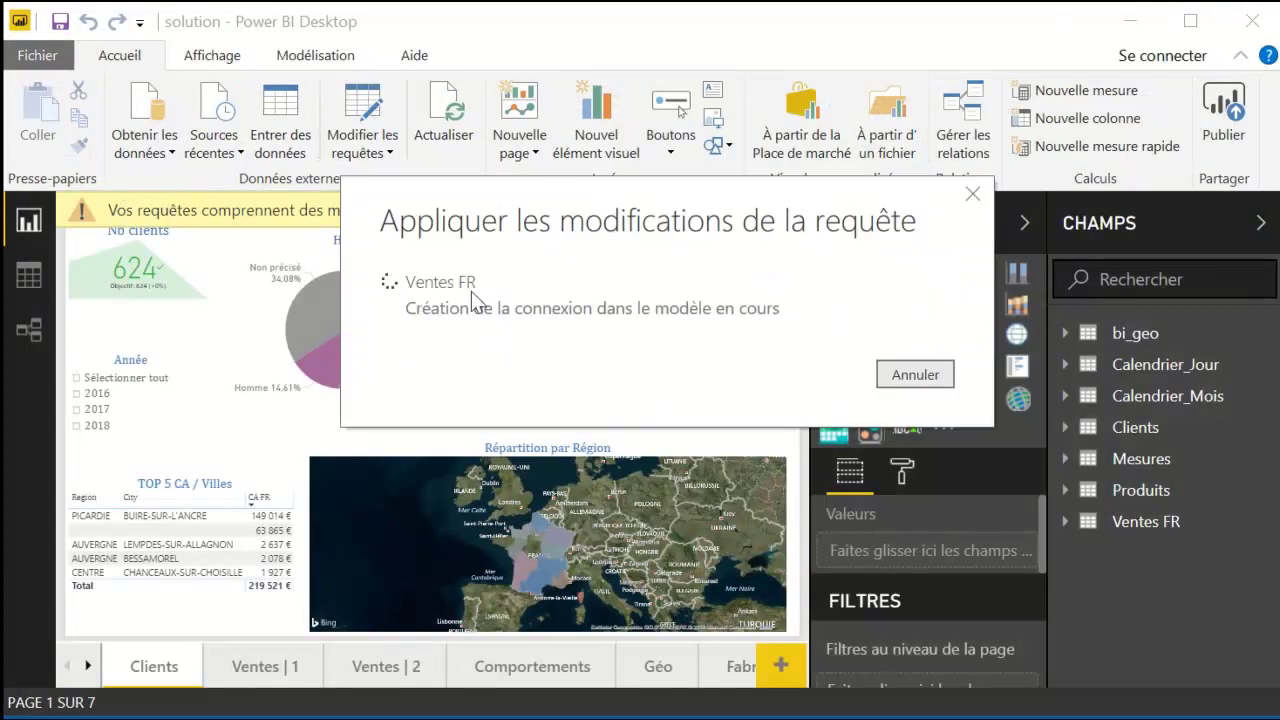